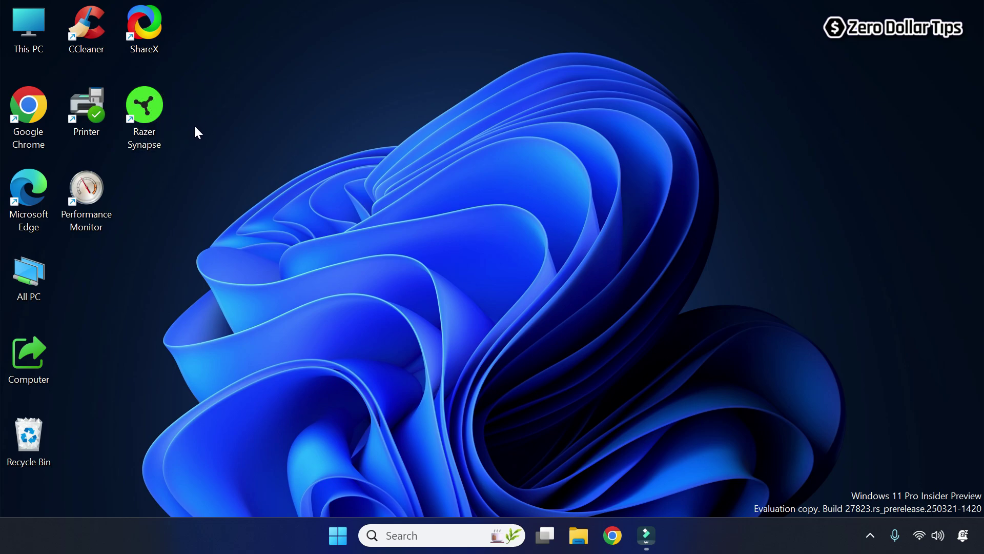
Step: Tick Hidden in the Razer Synapse shortcut's Properties General tab and apply it
right_click(156, 123)
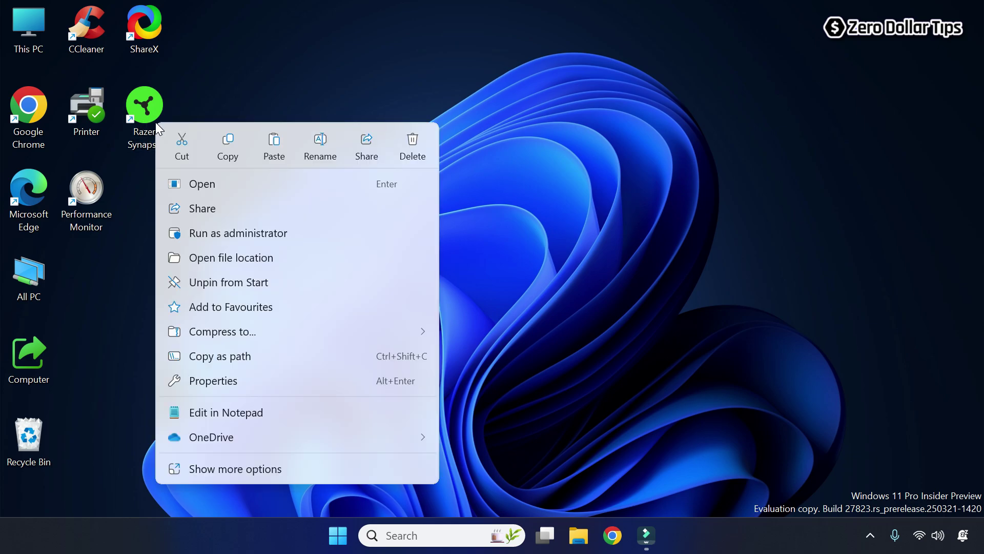
click(225, 382)
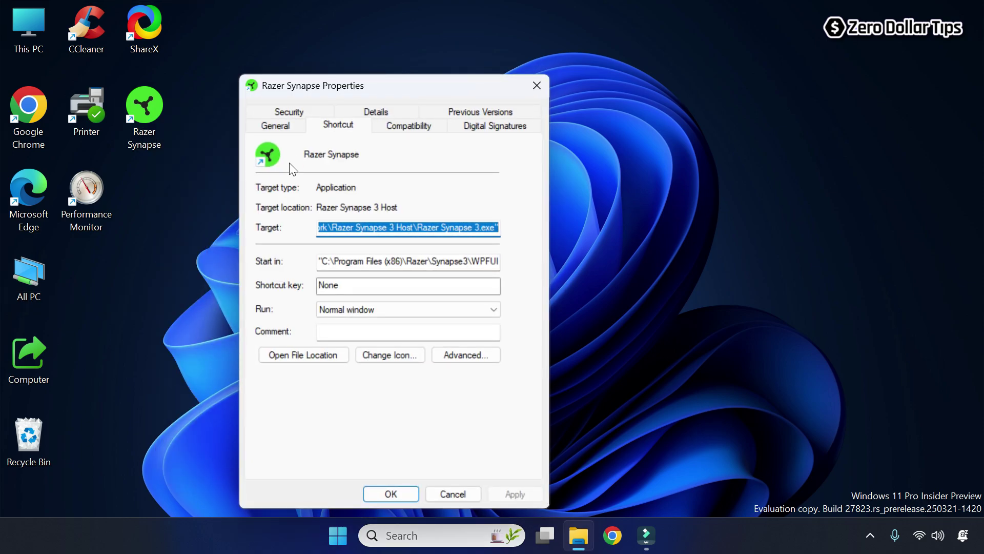
click(272, 127)
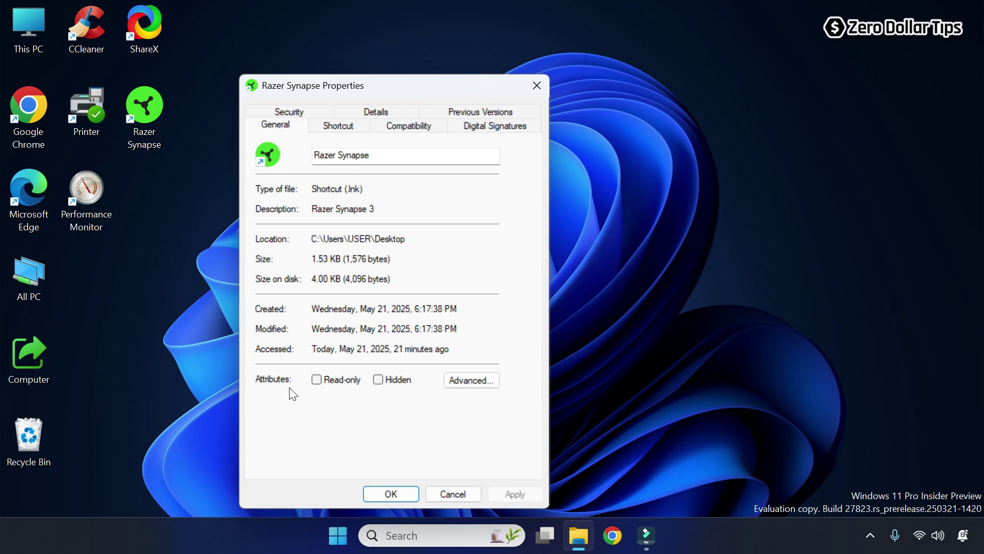
click(379, 380)
click(516, 493)
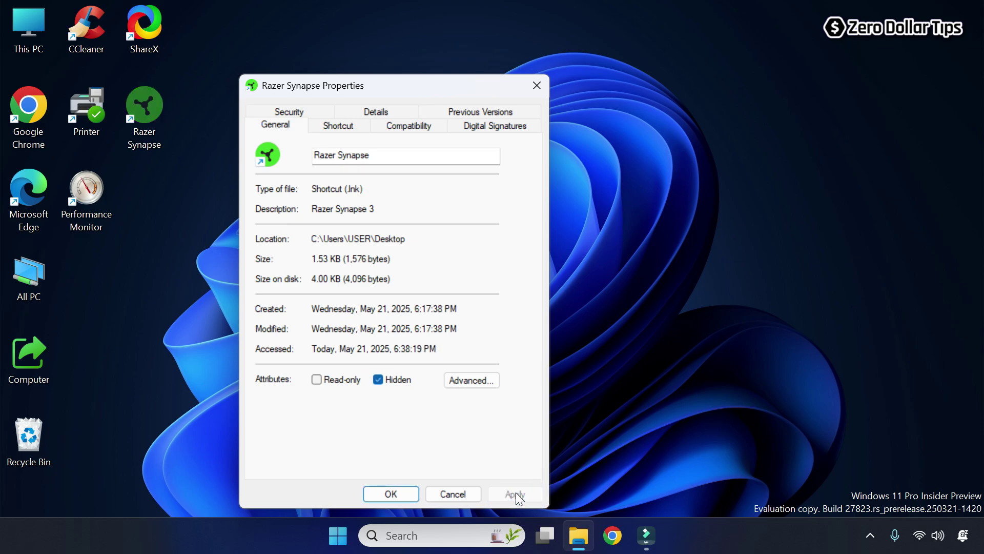
click(391, 494)
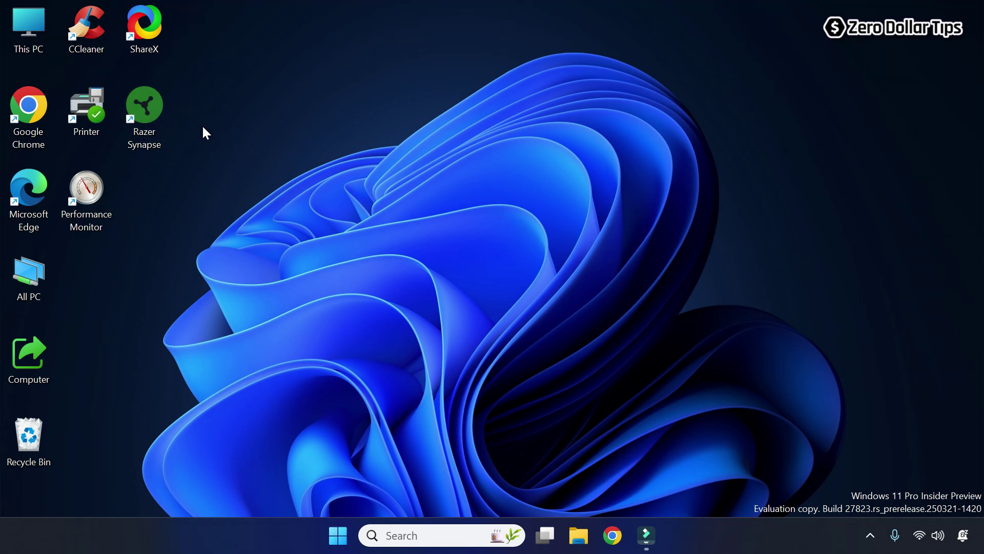
Step: Uncheck View > Show > Hidden items in File Explorer, then close the Explorer window
right_click(338, 536)
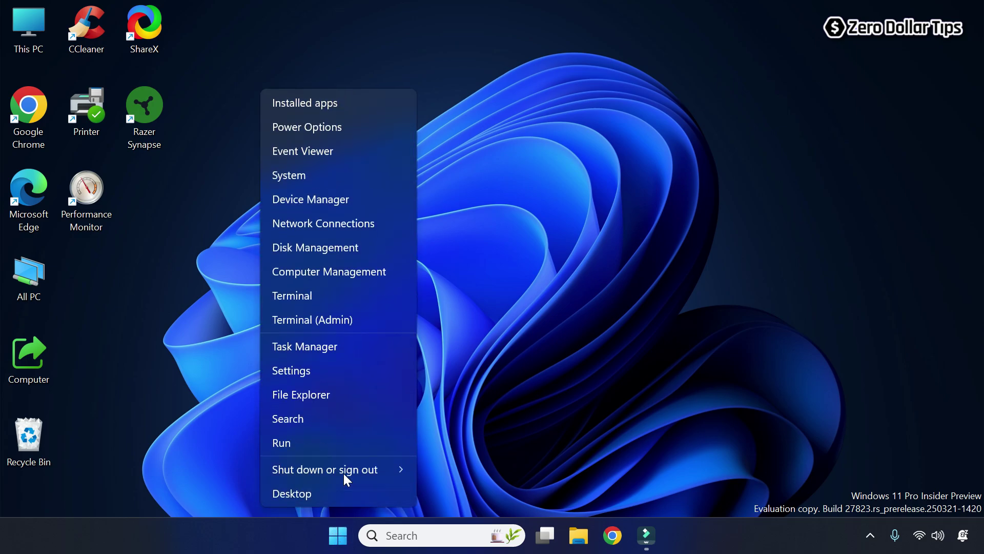
click(317, 397)
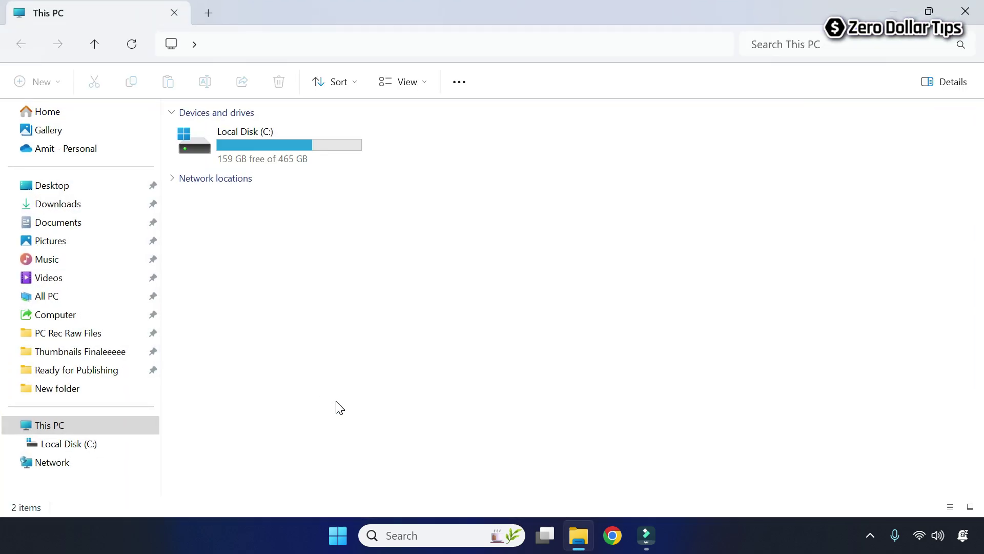
click(398, 84)
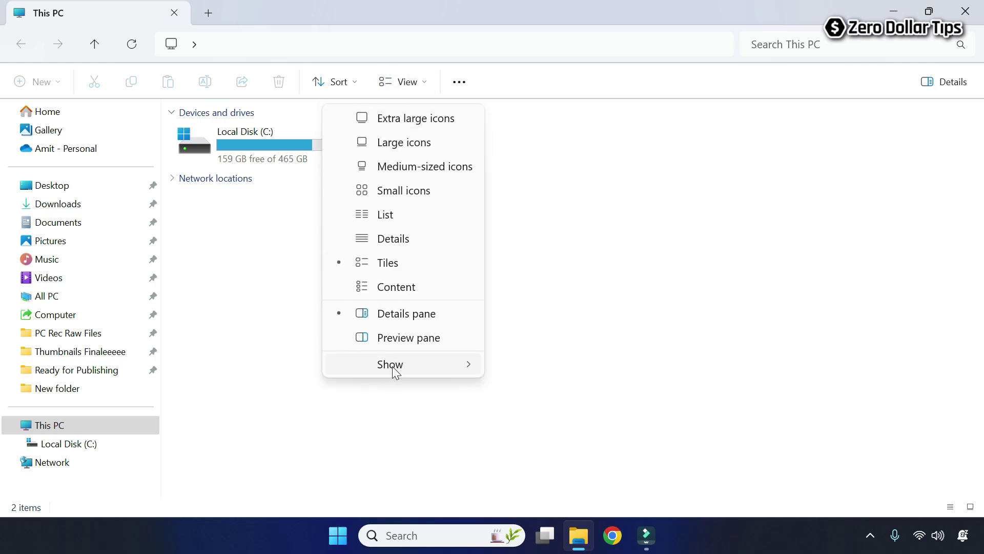
mouse_move(392, 366)
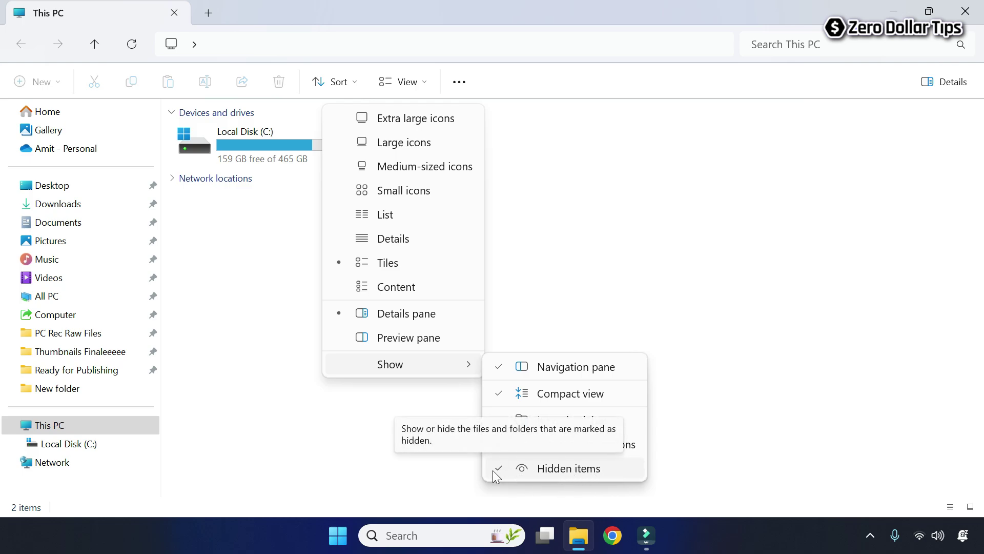
click(538, 468)
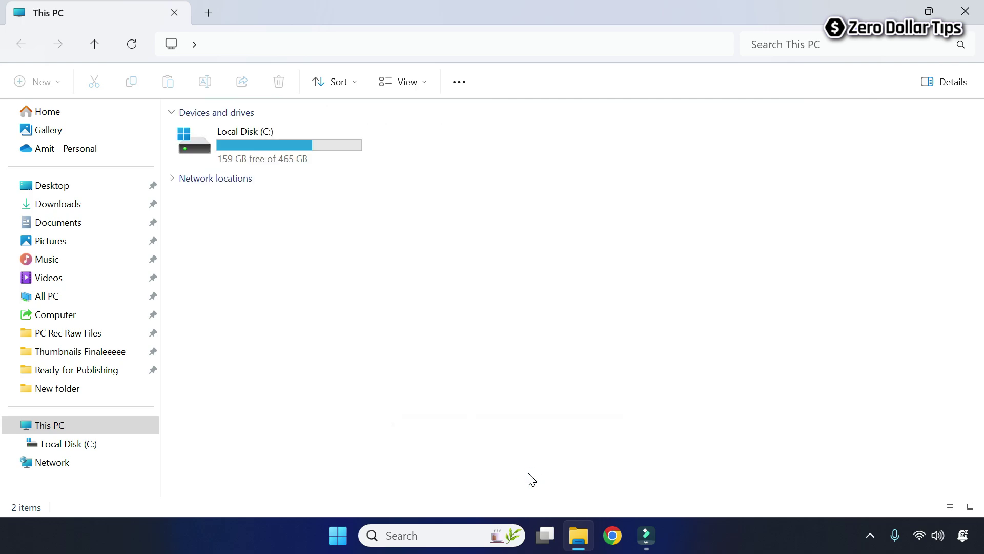
click(401, 88)
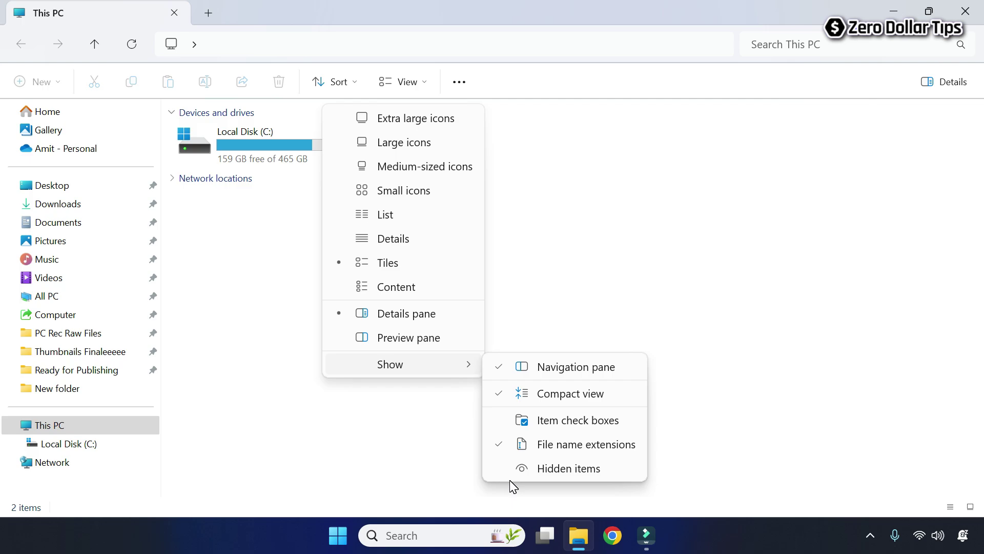
click(966, 14)
click(965, 14)
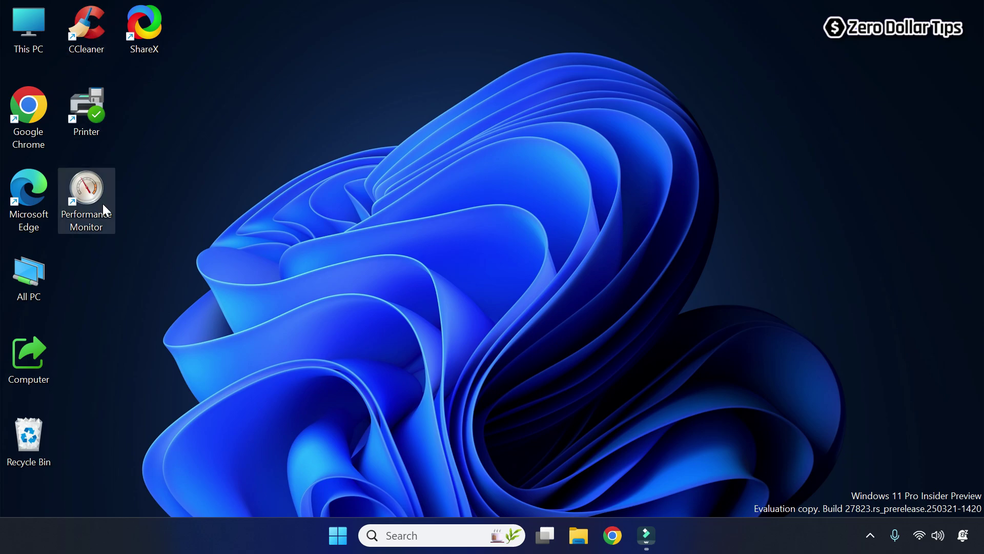
Step: Set Hidden on the CCleaner, Printer and Performance Monitor shortcuts through their shared Properties
drag(106, 269, 88, 6)
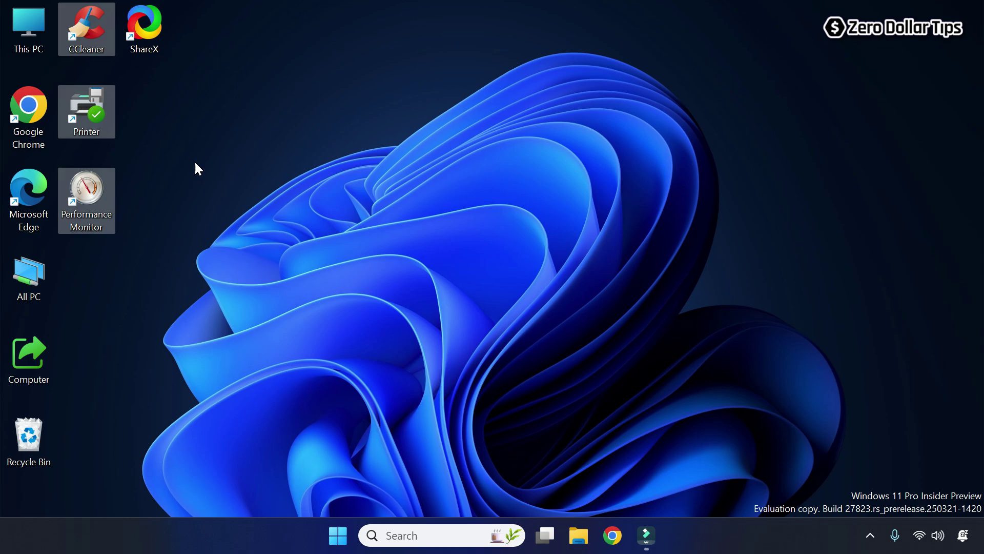
click(92, 115)
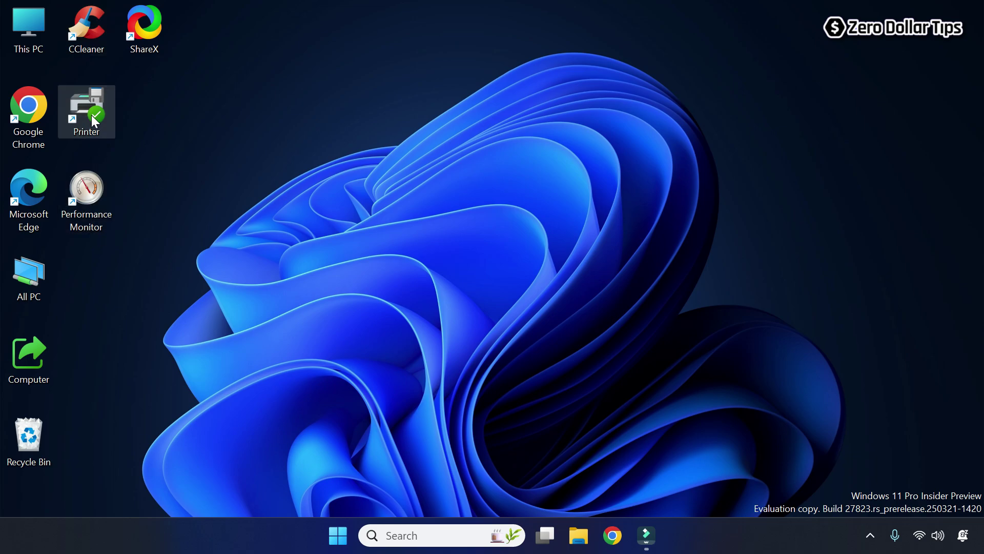
right_click(91, 115)
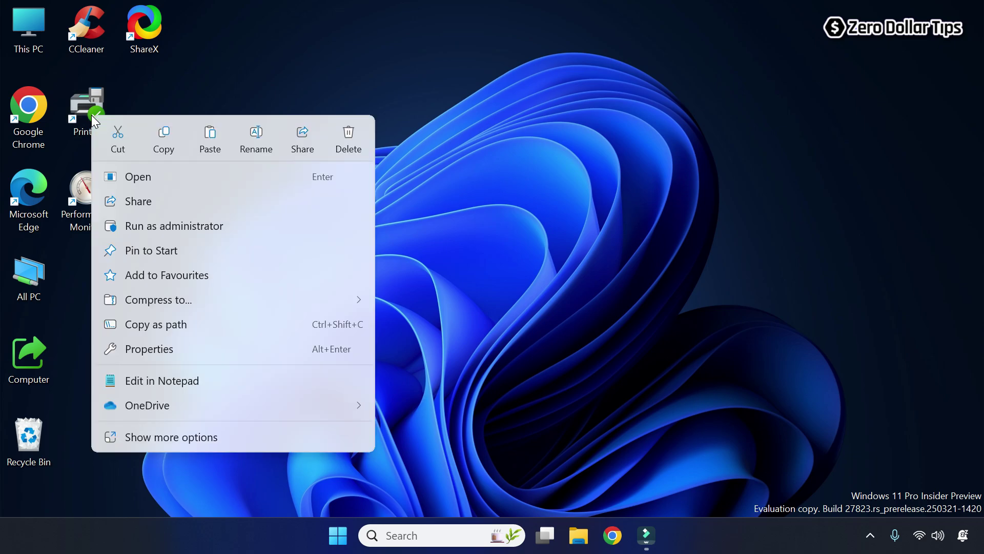
click(147, 349)
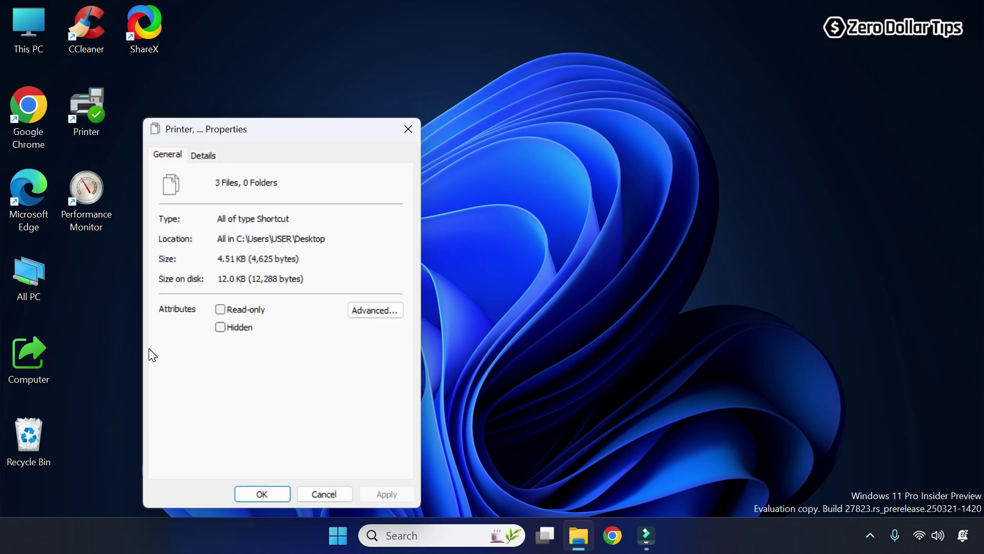
click(168, 155)
click(221, 327)
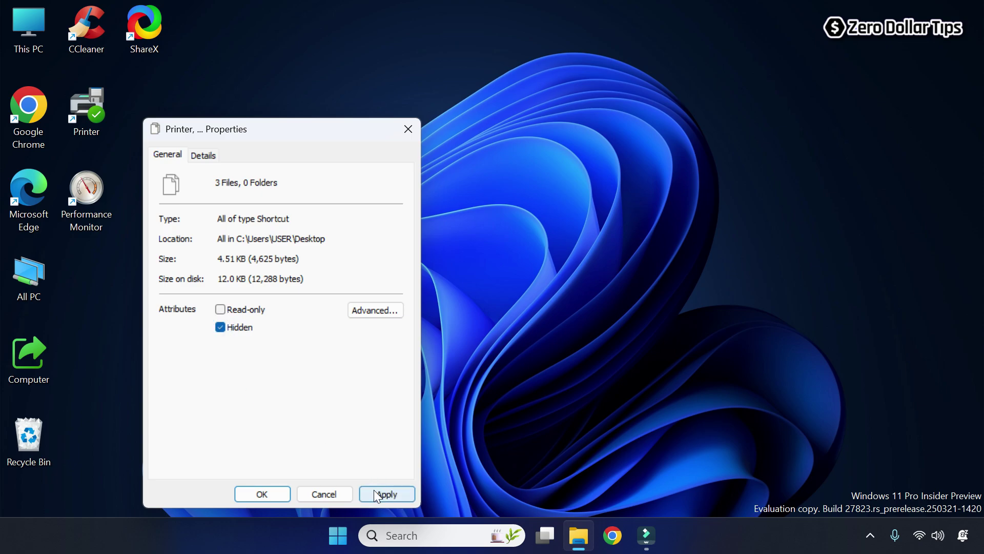
click(383, 492)
click(255, 494)
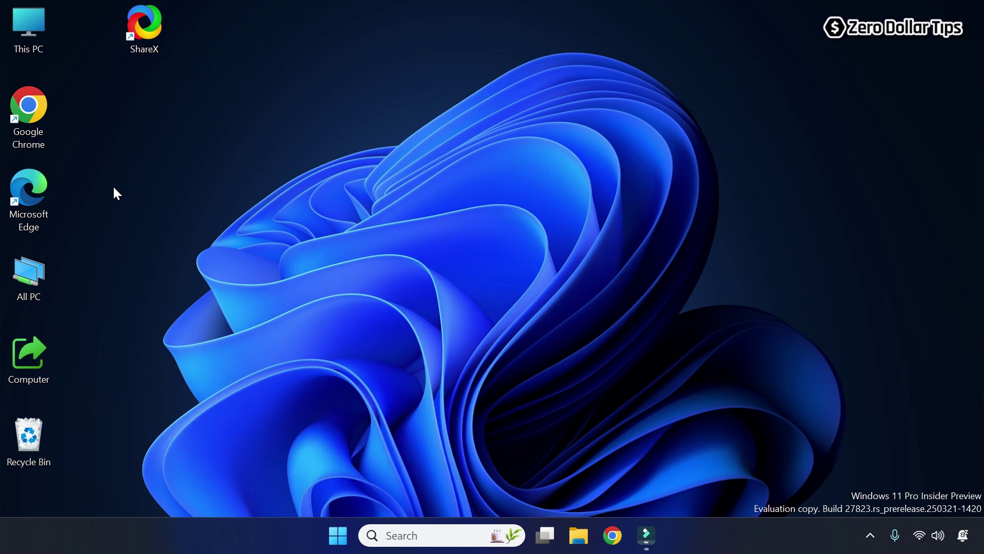
Step: Check View > Show > Hidden items in File Explorer, then close the Explorer window
right_click(340, 532)
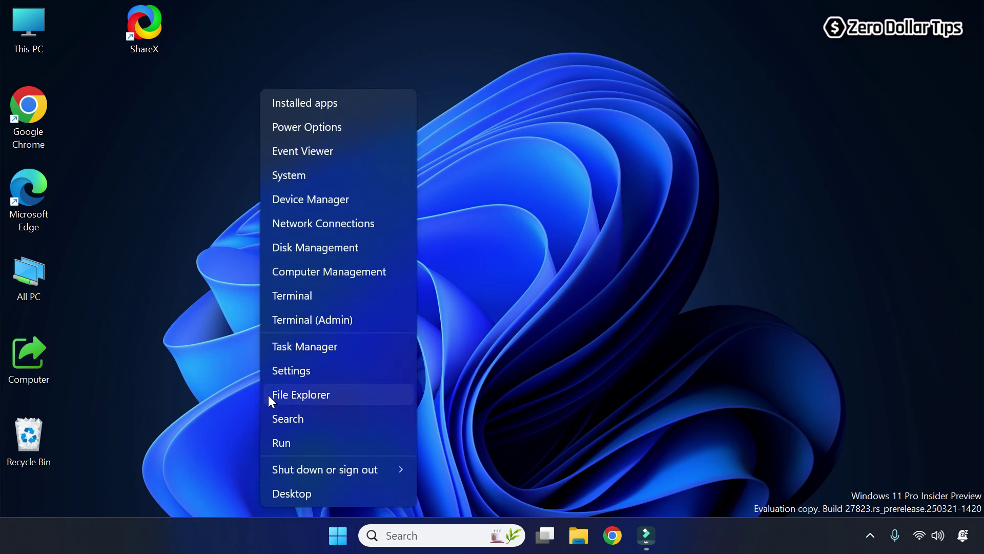
click(312, 398)
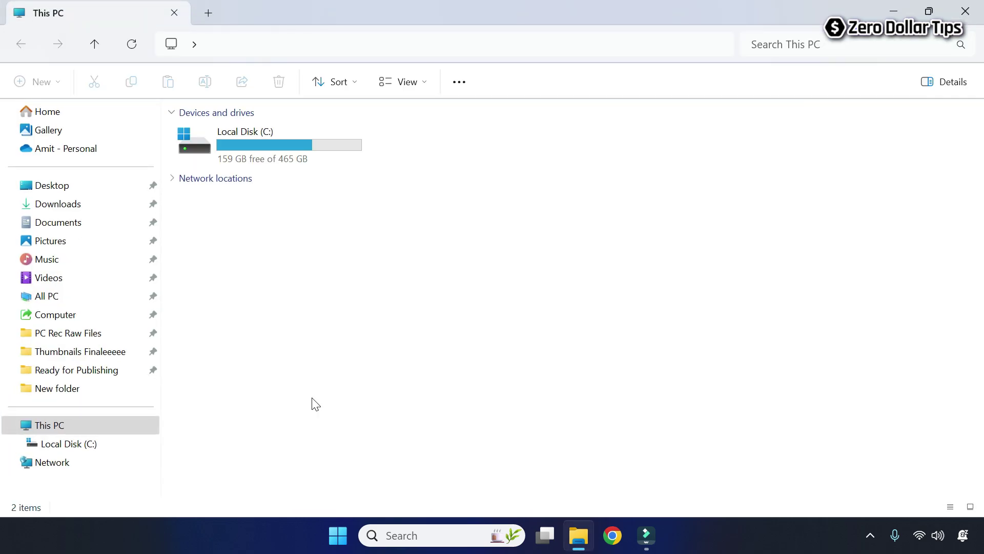
click(406, 86)
click(399, 363)
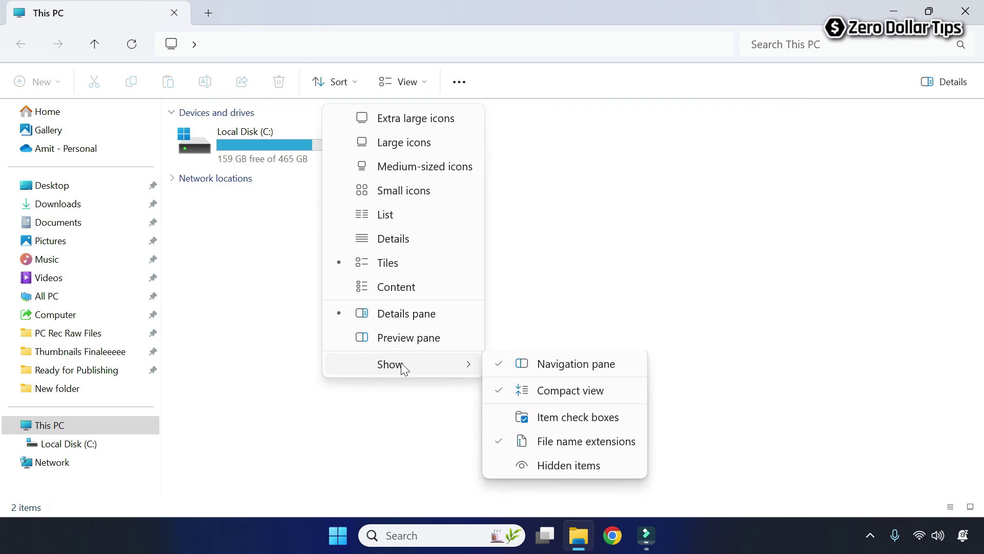
click(532, 468)
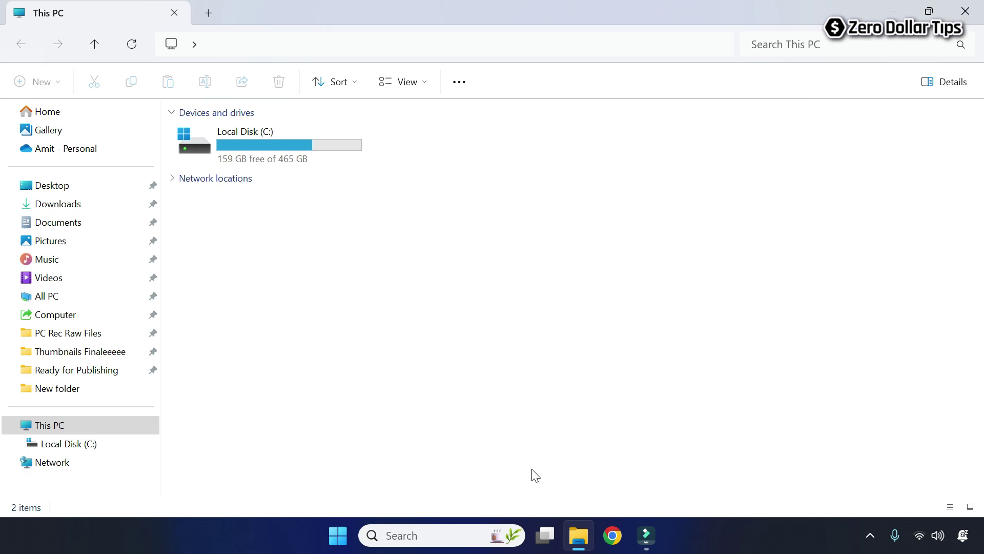
click(404, 81)
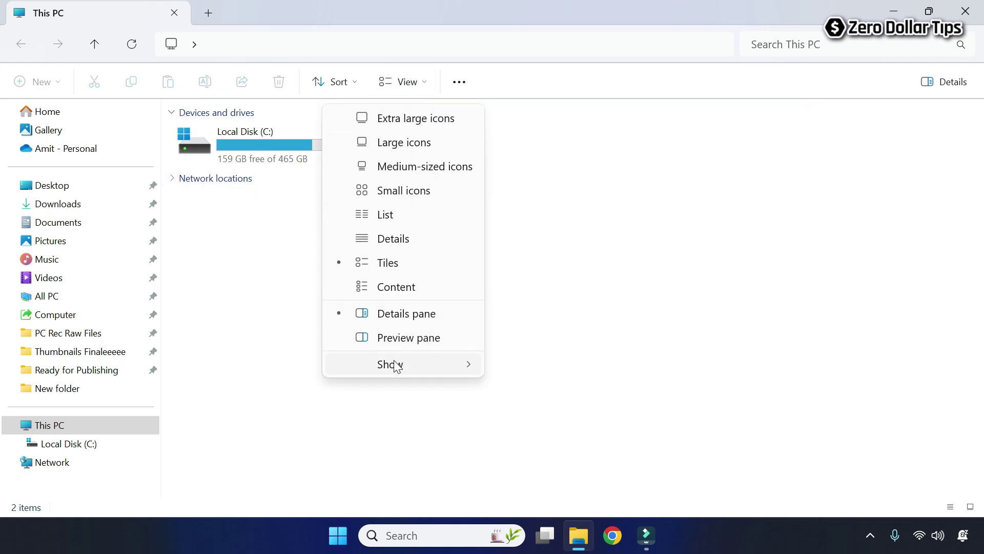
mouse_move(395, 365)
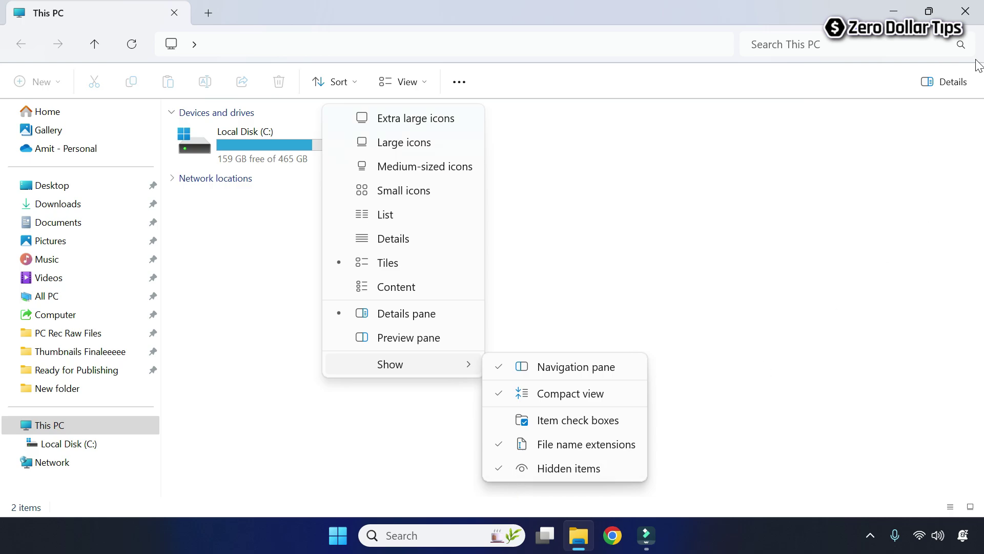
click(967, 11)
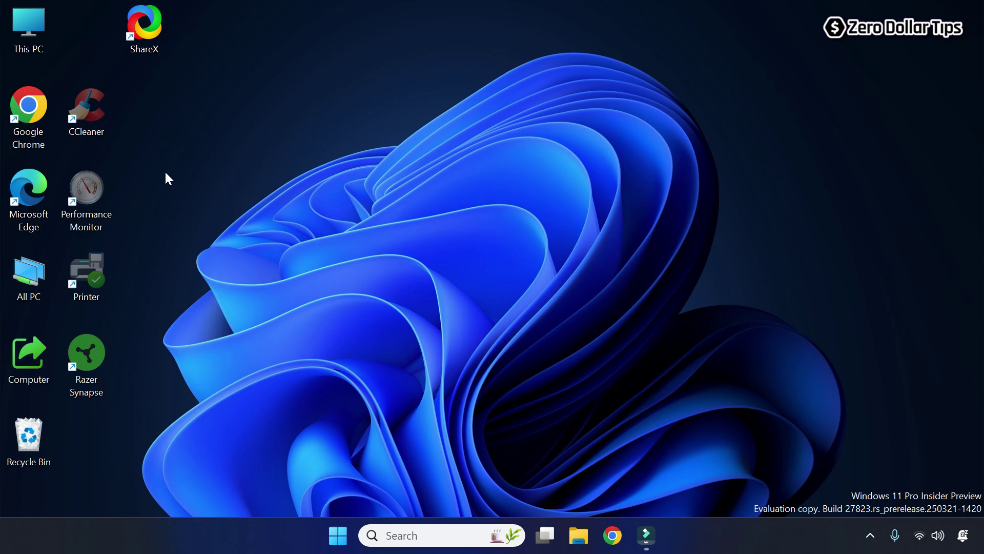
Step: Untick Hidden in the CCleaner shortcut's Properties General tab and apply it
mouse_move(103, 115)
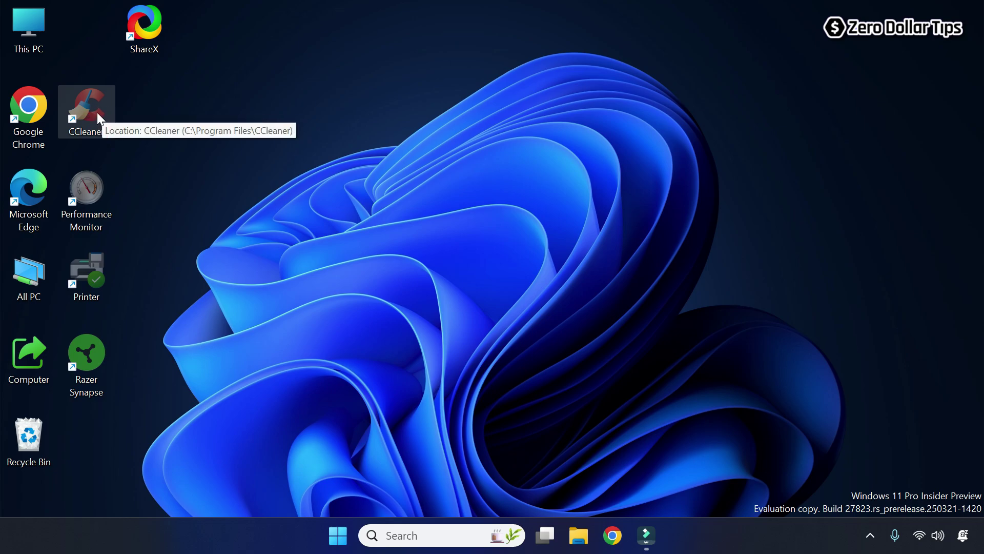
right_click(96, 113)
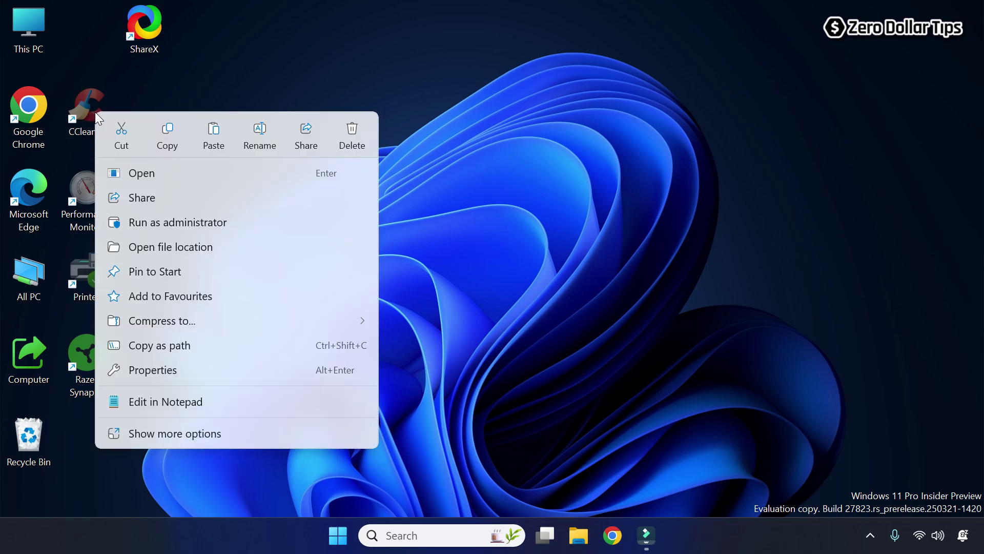
click(156, 372)
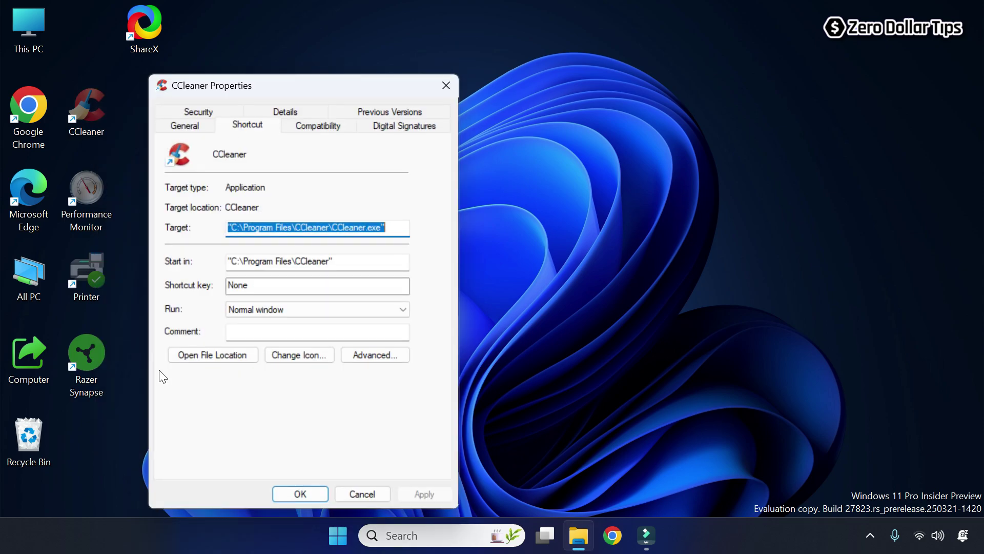
click(181, 125)
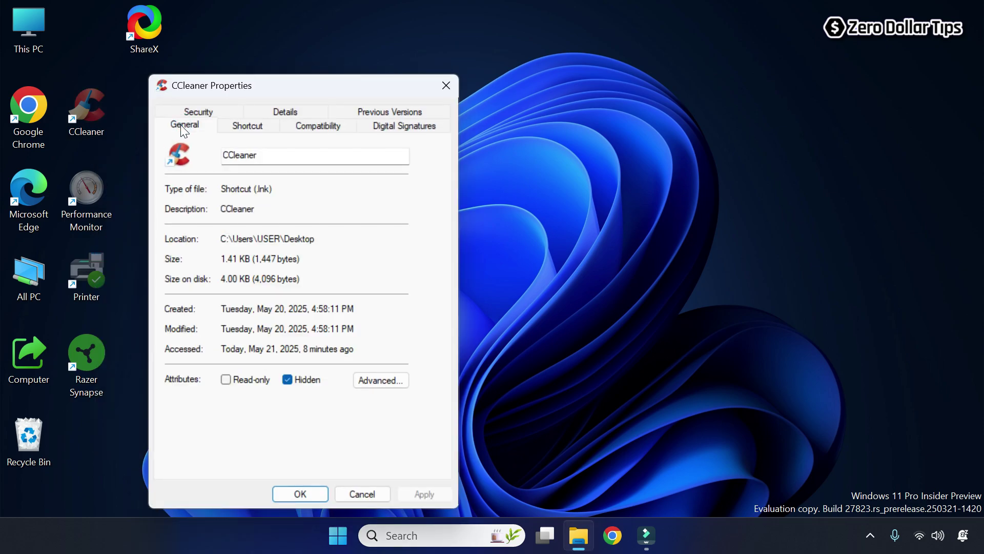
click(287, 379)
click(426, 493)
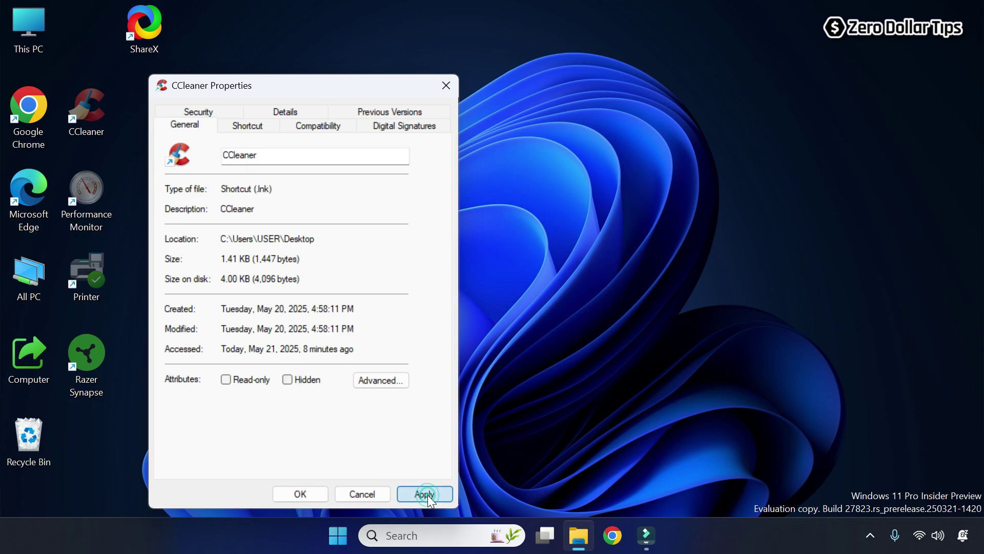
click(301, 494)
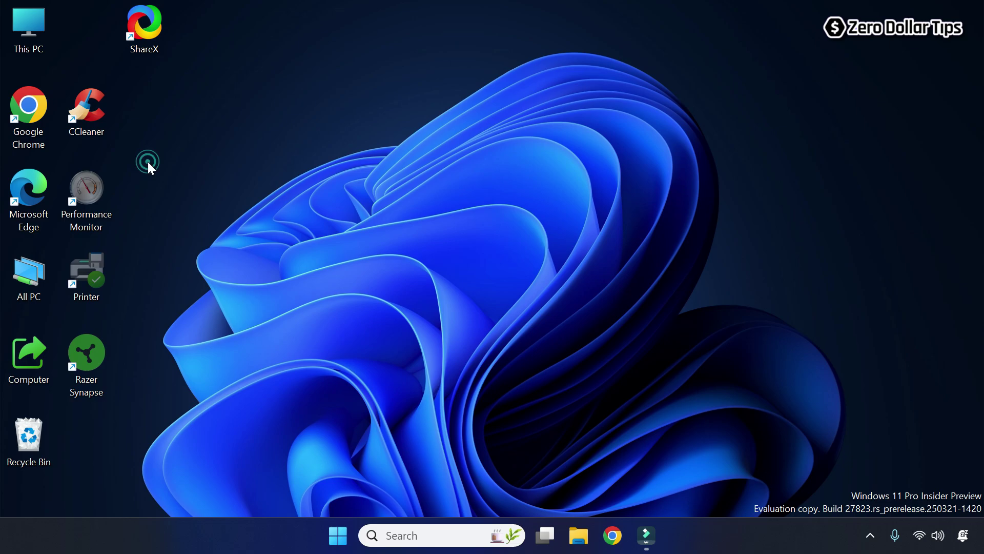
Step: Clear Hidden on the Performance Monitor, Printer and Razer Synapse shortcuts in their shared Properties
drag(147, 161, 69, 402)
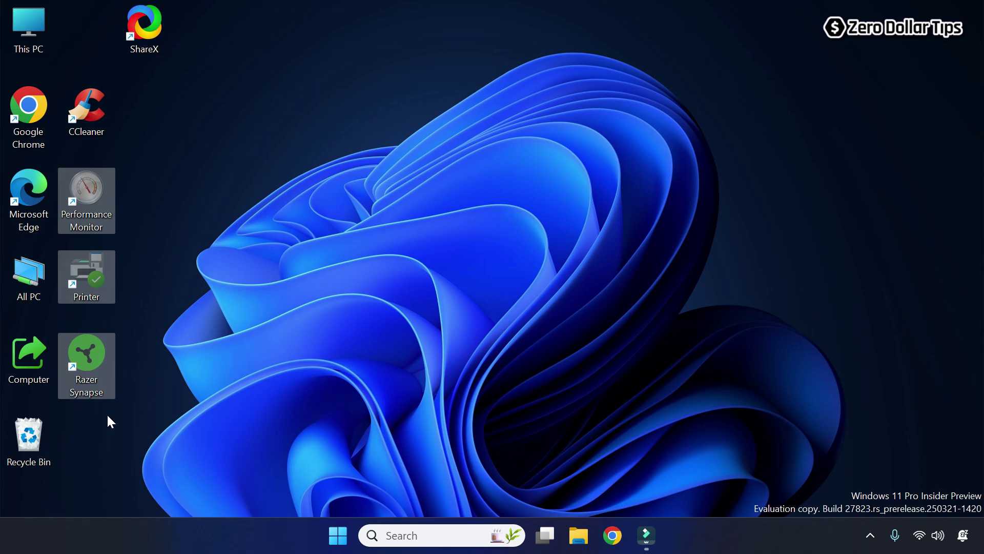
click(99, 363)
right_click(100, 364)
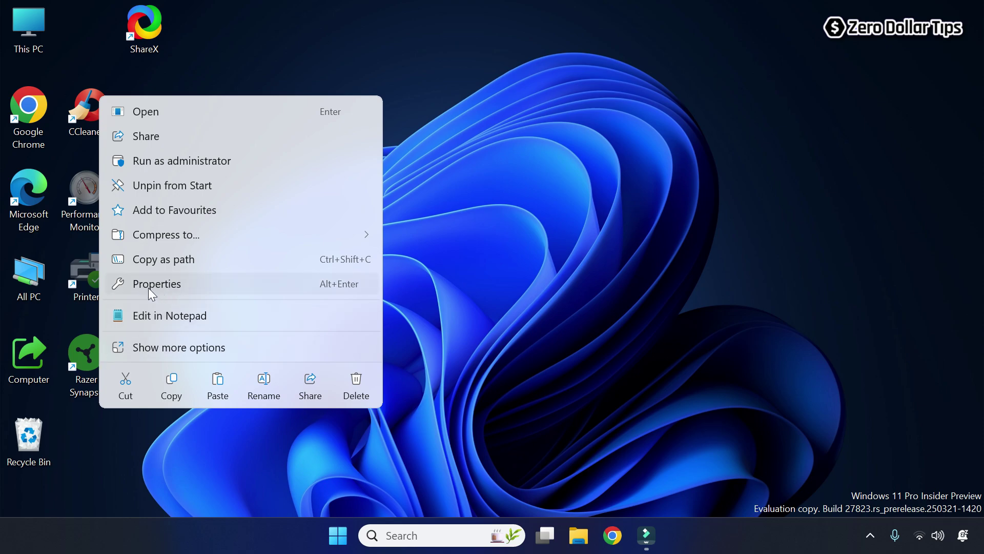
click(172, 285)
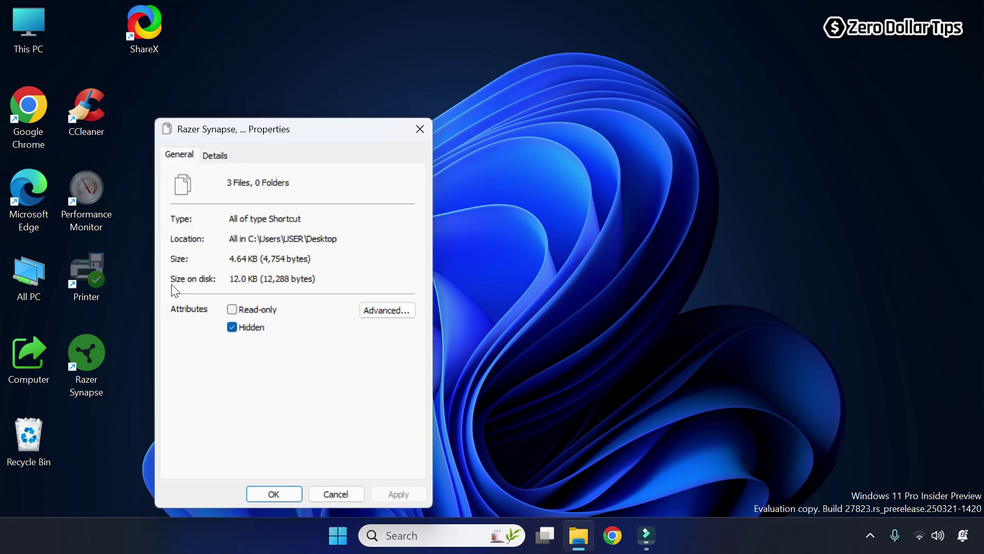
click(177, 154)
click(233, 328)
click(395, 486)
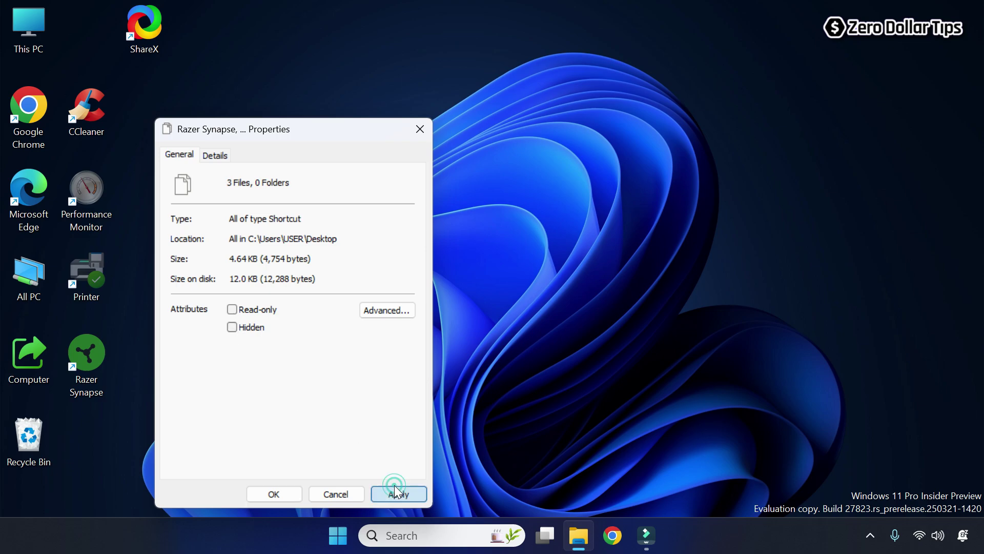
click(270, 493)
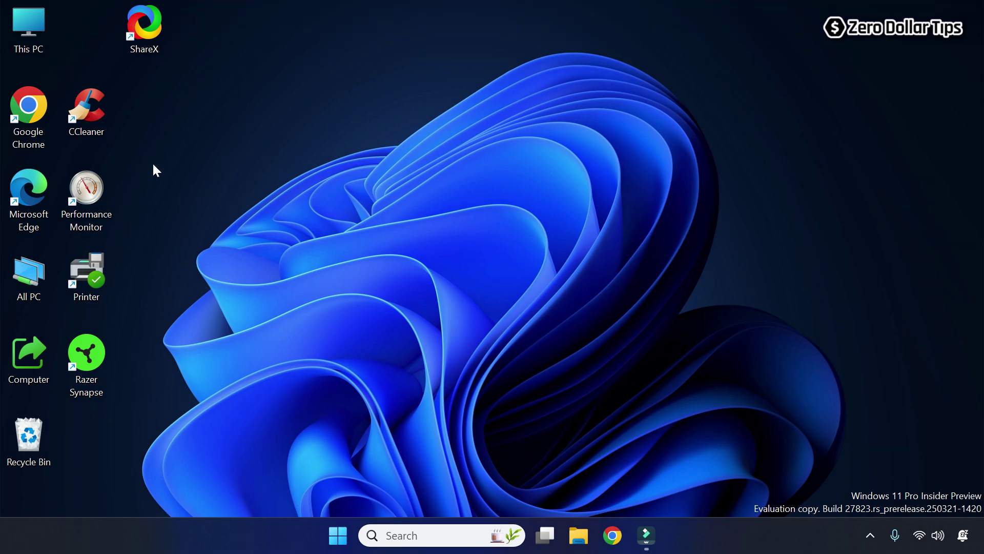